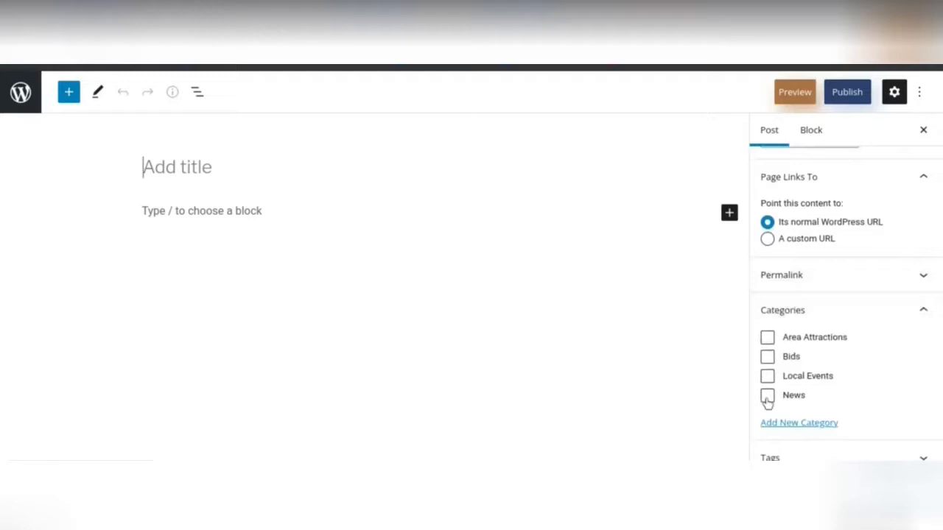
Step: Assign the post to the News category, title it "Test" and enter the body text "This is a test post."
{"action": "left_click", "coordinate": [766, 397]}
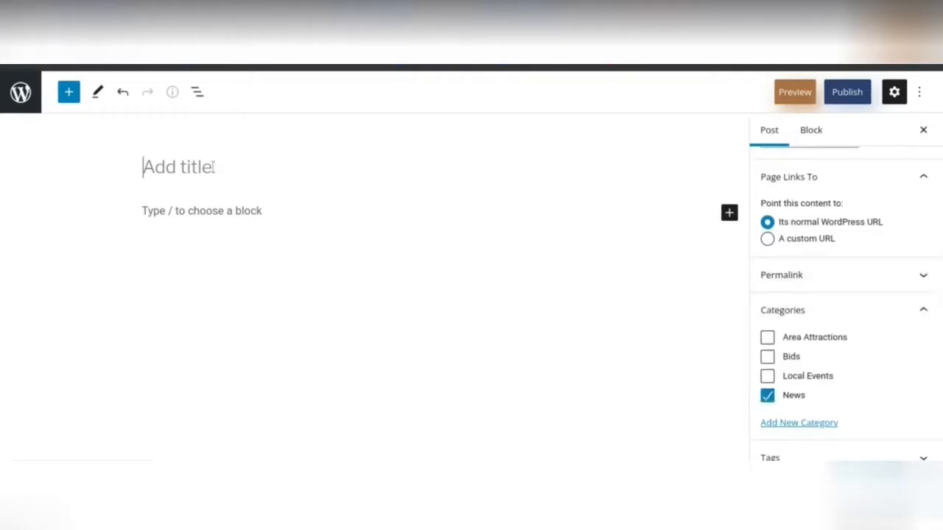
{"action": "type", "text": "Test"}
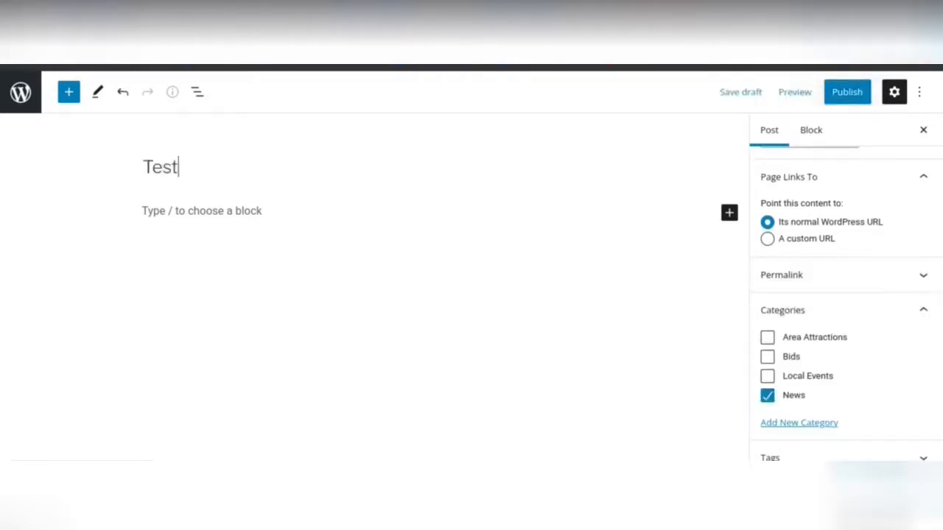
{"action": "left_click", "coordinate": [94, 207]}
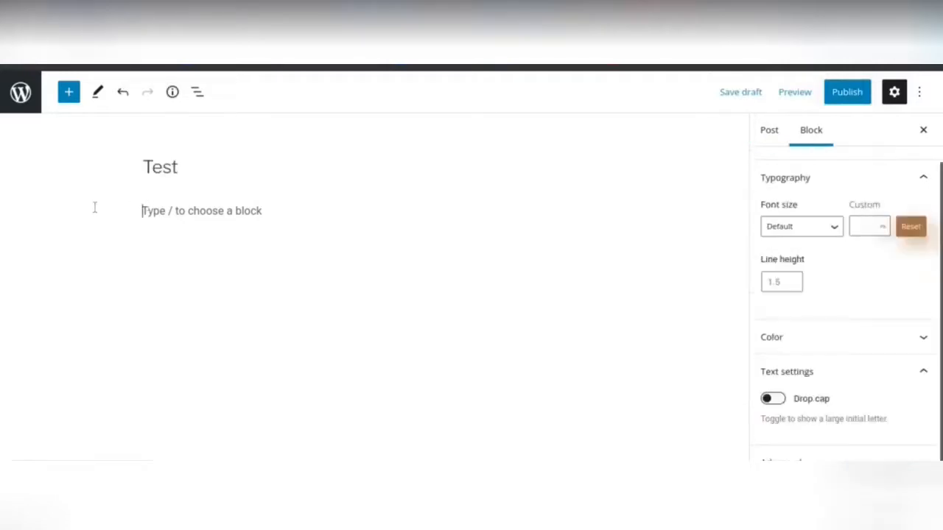
{"action": "type", "text": "This is a test post."}
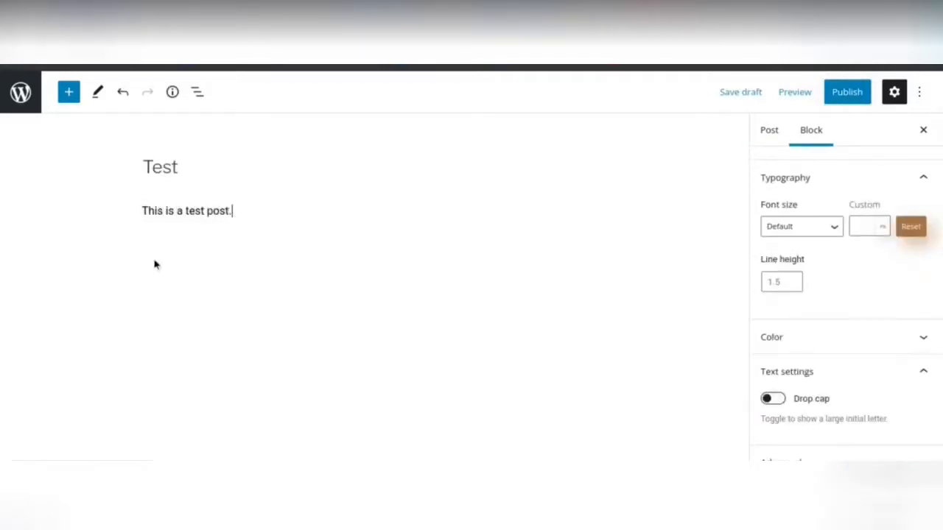
{"action": "left_click", "coordinate": [225, 179]}
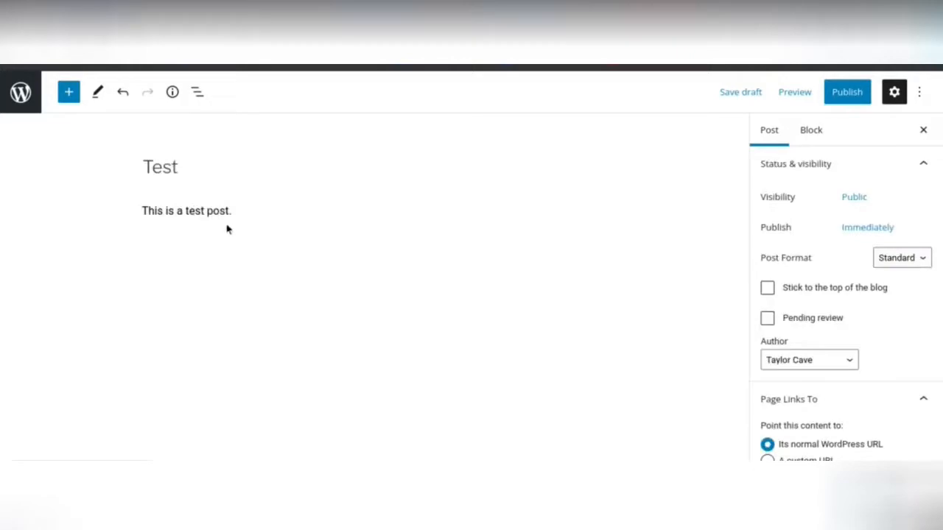
Step: Set the "Skateboarding man" picture from the Media Library as the post's featured image
{"action": "left_click", "coordinate": [776, 139]}
{"action": "scroll", "coordinate": [795, 235], "scroll_direction": "down", "scroll_amount": 1}
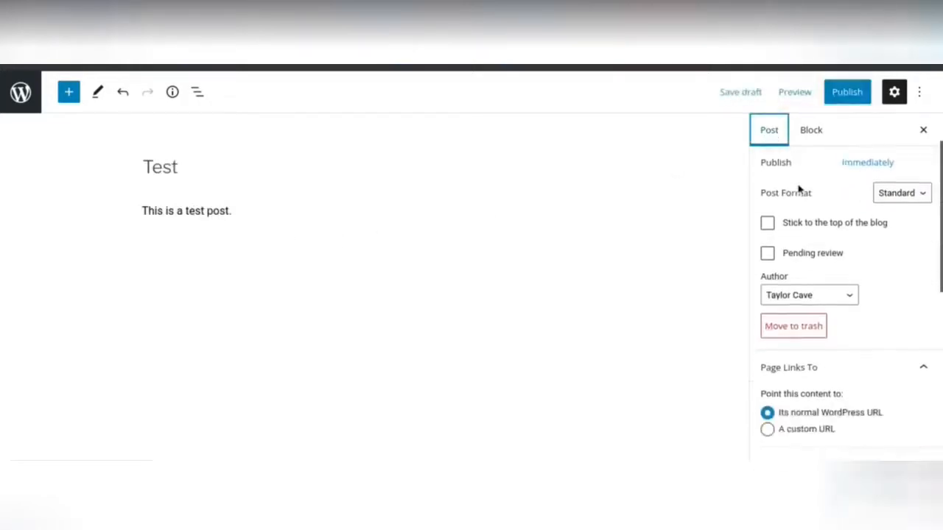
{"action": "scroll", "coordinate": [798, 189], "scroll_direction": "down", "scroll_amount": 6}
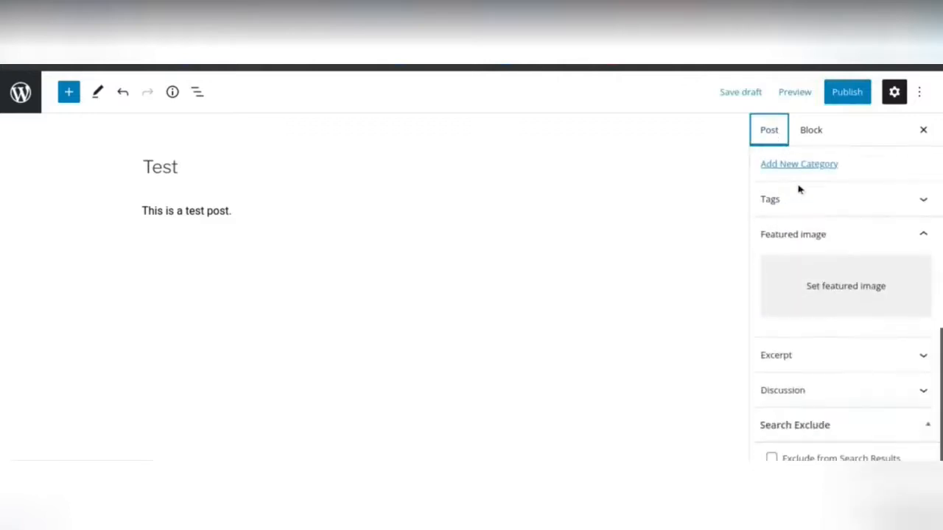
{"action": "left_click", "coordinate": [798, 305]}
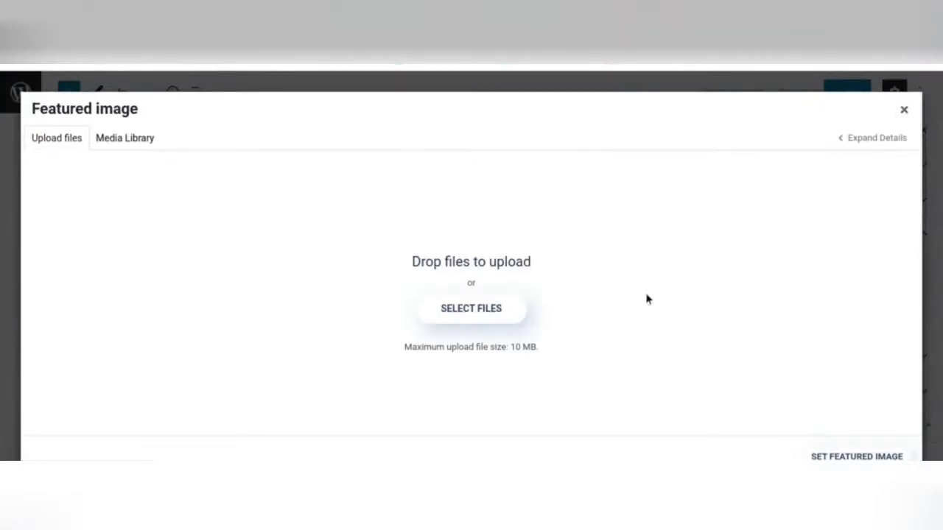
{"action": "left_click", "coordinate": [127, 147]}
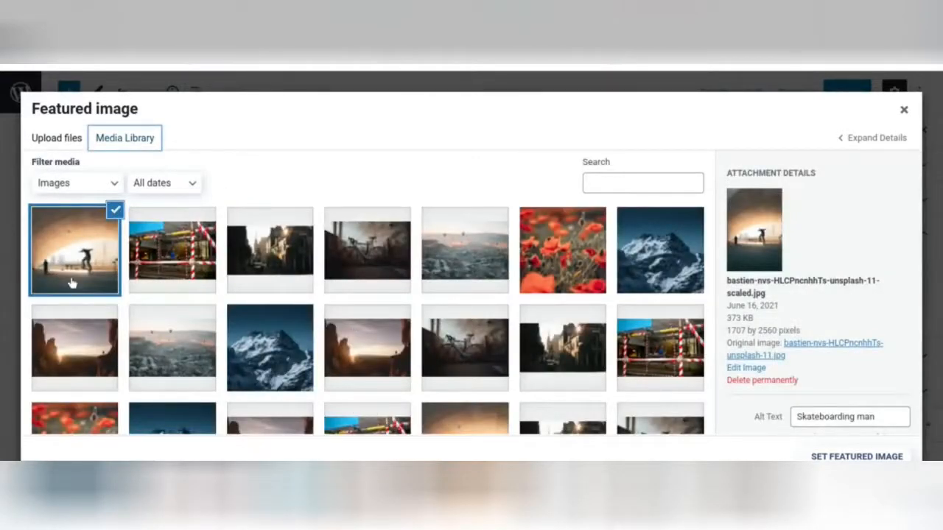
{"action": "scroll", "coordinate": [803, 389], "scroll_direction": "down", "scroll_amount": 3}
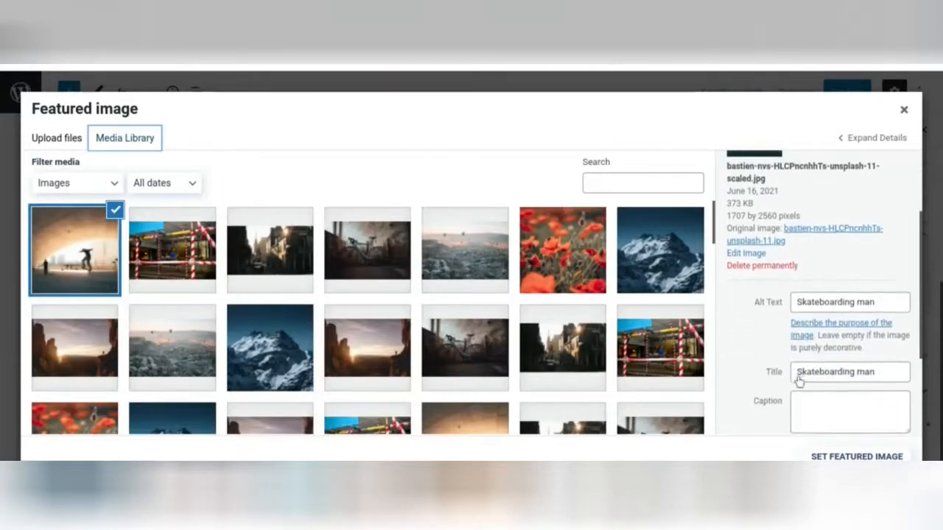
{"action": "scroll", "coordinate": [797, 376], "scroll_direction": "down", "scroll_amount": 1}
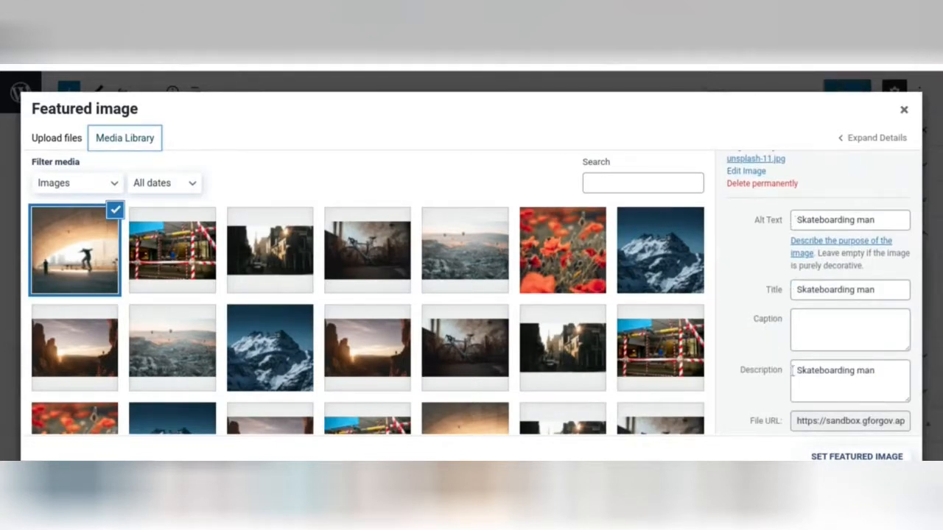
{"action": "scroll", "coordinate": [814, 286], "scroll_direction": "up", "scroll_amount": 1}
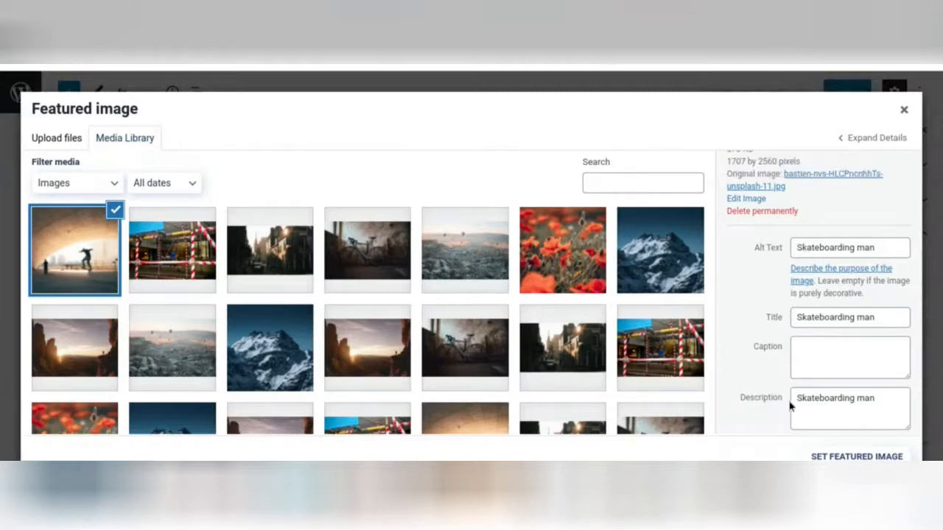
{"action": "scroll", "coordinate": [785, 324], "scroll_direction": "down", "scroll_amount": 1}
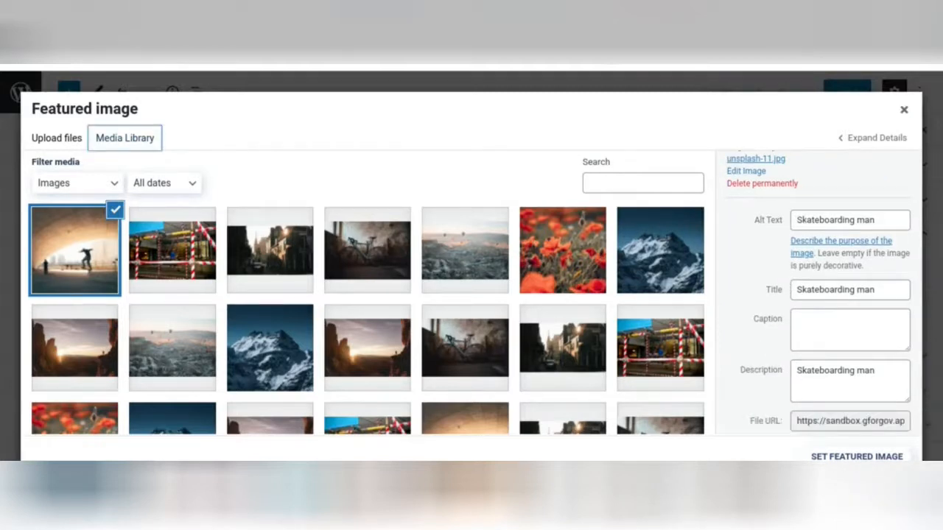
{"action": "left_click", "coordinate": [856, 456]}
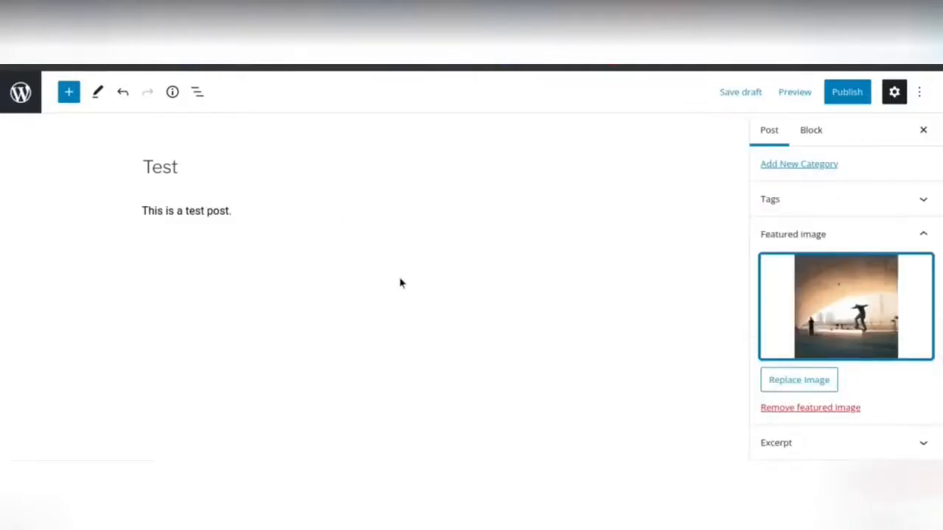
Step: Preview the draft post in a new tab and look over the whole page
{"action": "left_click", "coordinate": [802, 94]}
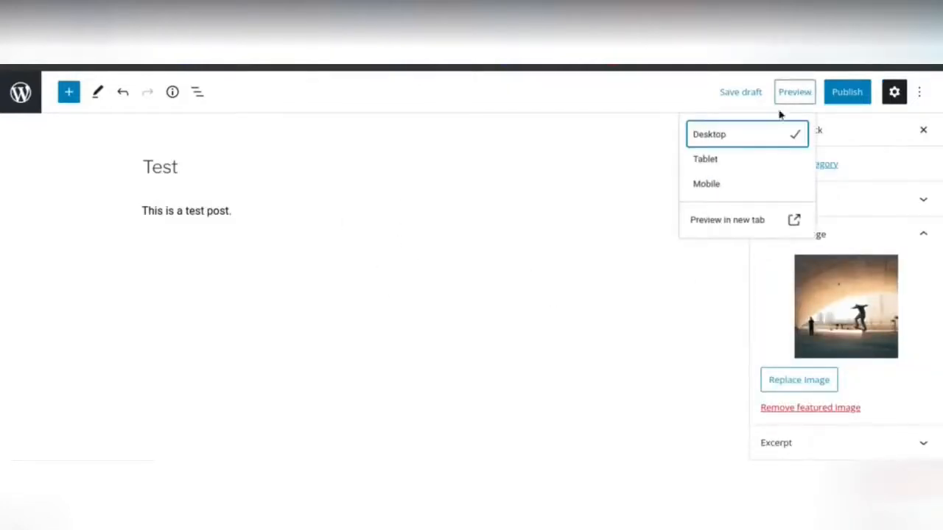
{"action": "left_click", "coordinate": [726, 220]}
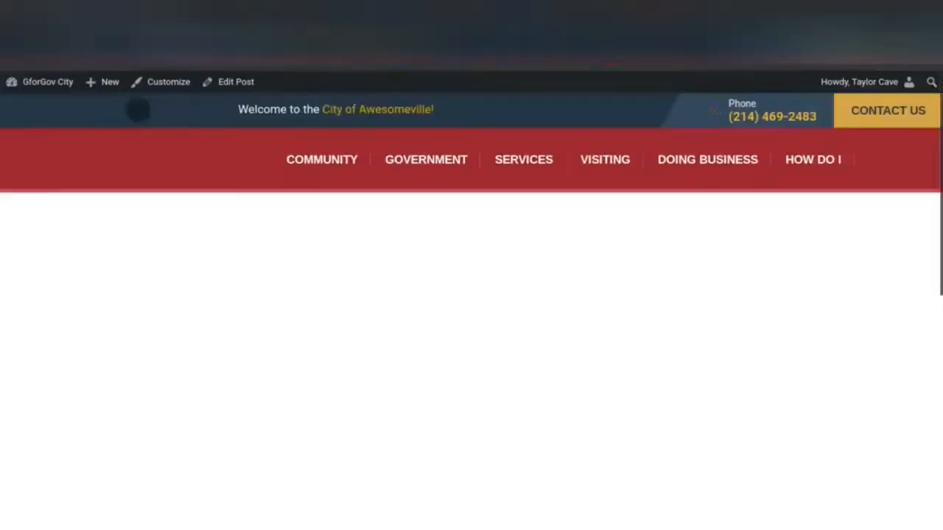
{"action": "scroll", "coordinate": [726, 226], "scroll_direction": "down", "scroll_amount": 3}
{"action": "scroll", "coordinate": [726, 226], "scroll_direction": "up", "scroll_amount": 5}
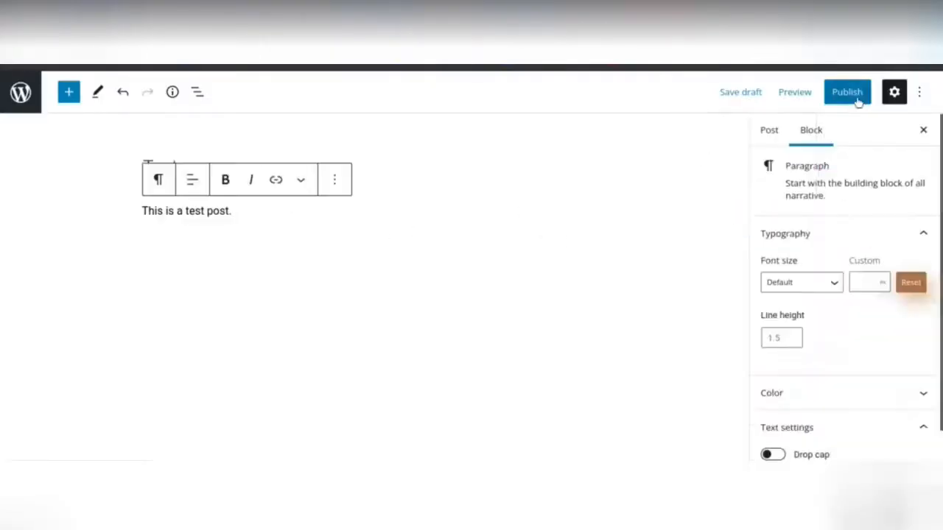
Step: Publish the Test post immediately with public visibility
{"action": "left_click", "coordinate": [856, 99]}
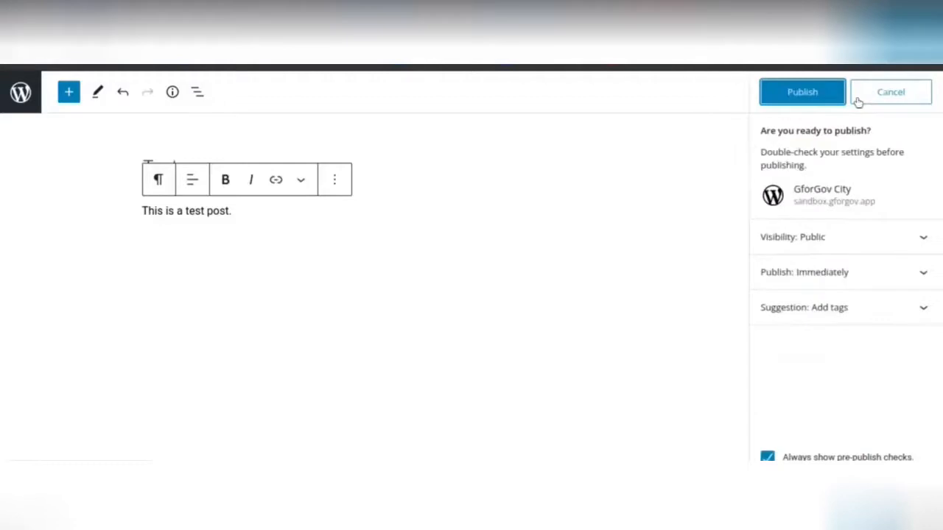
{"action": "left_click", "coordinate": [804, 93]}
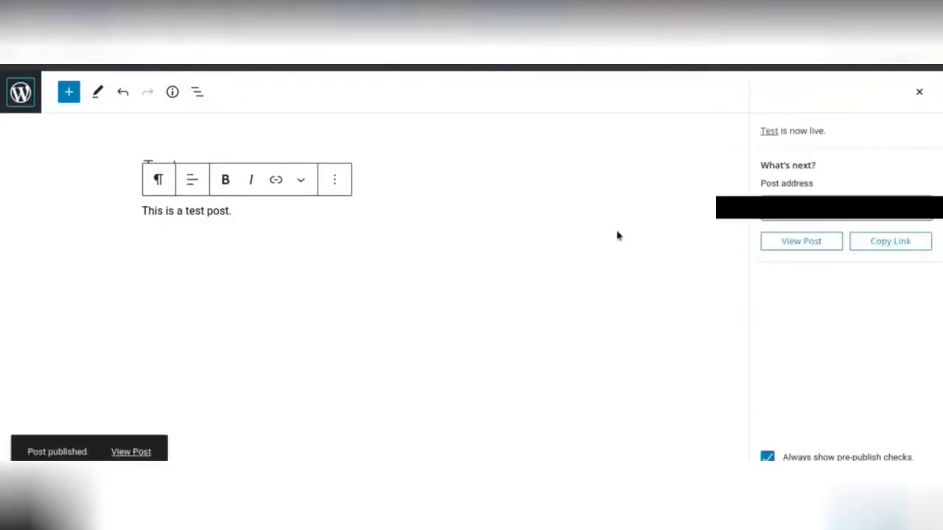
Step: Open the published post on the site and check its featured image, title and text
{"action": "left_click", "coordinate": [138, 454]}
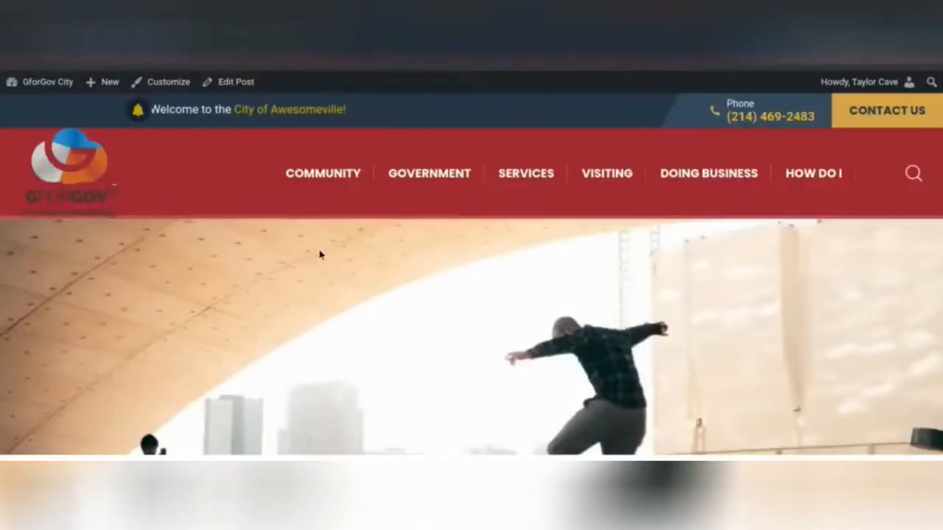
{"action": "scroll", "coordinate": [320, 254], "scroll_direction": "down", "scroll_amount": 5}
{"action": "scroll", "coordinate": [319, 254], "scroll_direction": "up", "scroll_amount": 5}
{"action": "scroll", "coordinate": [319, 254], "scroll_direction": "down", "scroll_amount": 1}
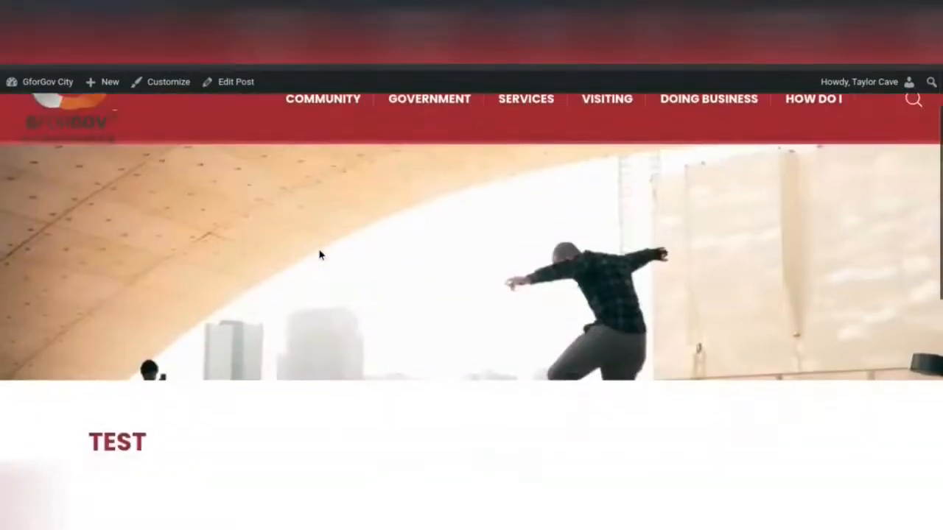
{"action": "scroll", "coordinate": [320, 255], "scroll_direction": "up", "scroll_amount": 3}
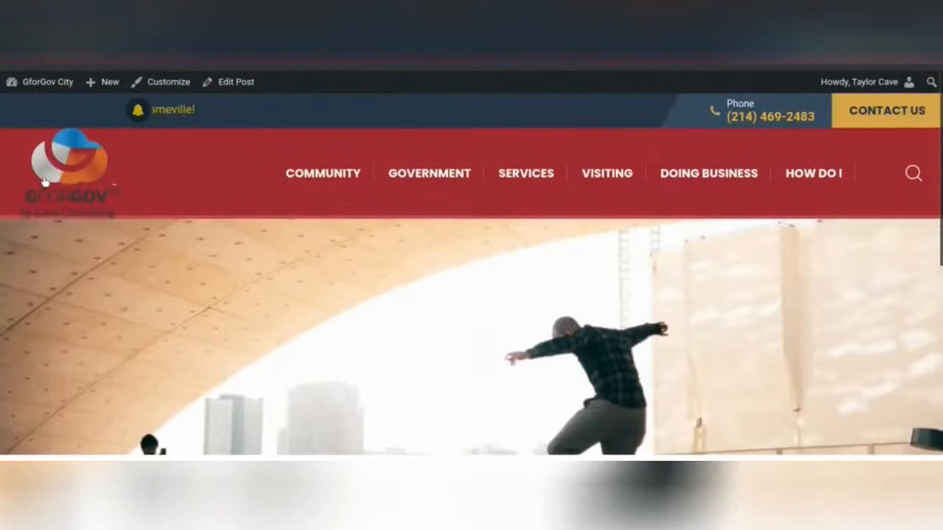
Step: Go to the site's home page and look through its sections for where news posts are shown
{"action": "left_click", "coordinate": [45, 182]}
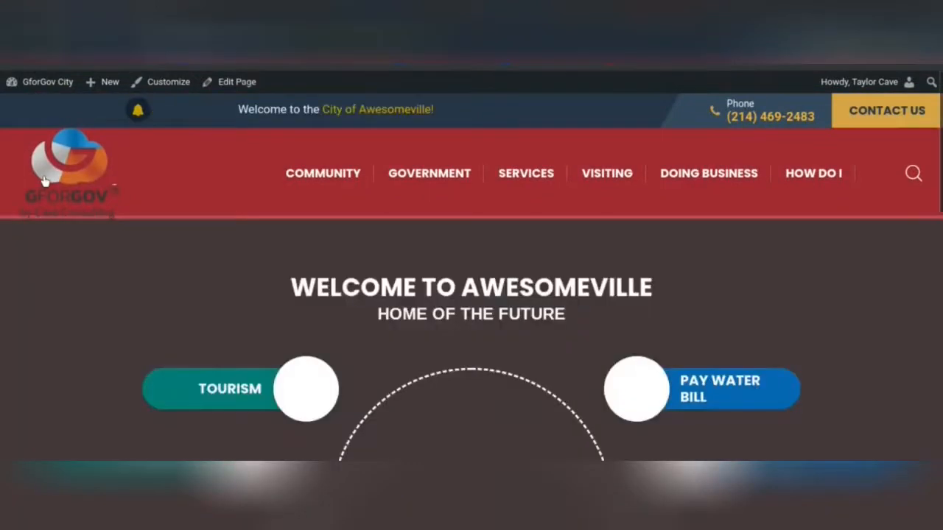
{"action": "scroll", "coordinate": [410, 283], "scroll_direction": "down", "scroll_amount": 5}
{"action": "scroll", "coordinate": [410, 284], "scroll_direction": "down", "scroll_amount": 10}
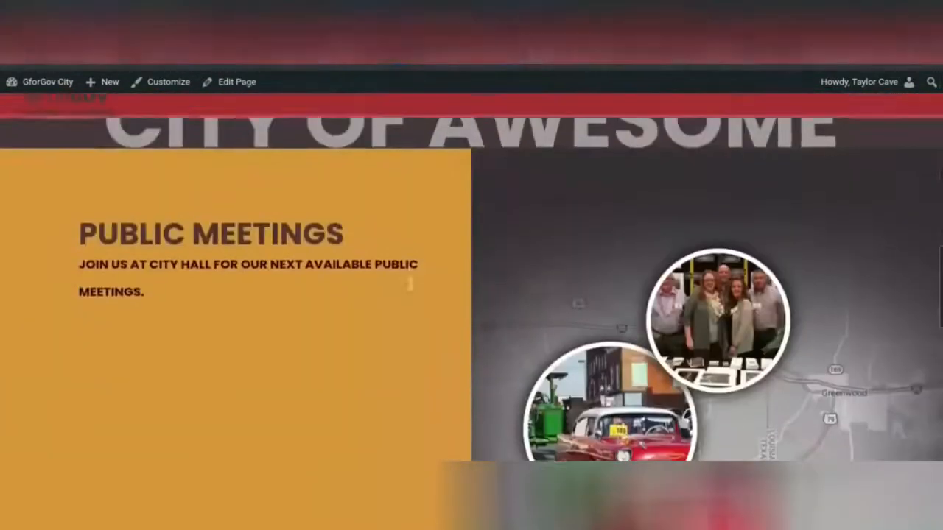
{"action": "scroll", "coordinate": [387, 259], "scroll_direction": "up", "scroll_amount": 2}
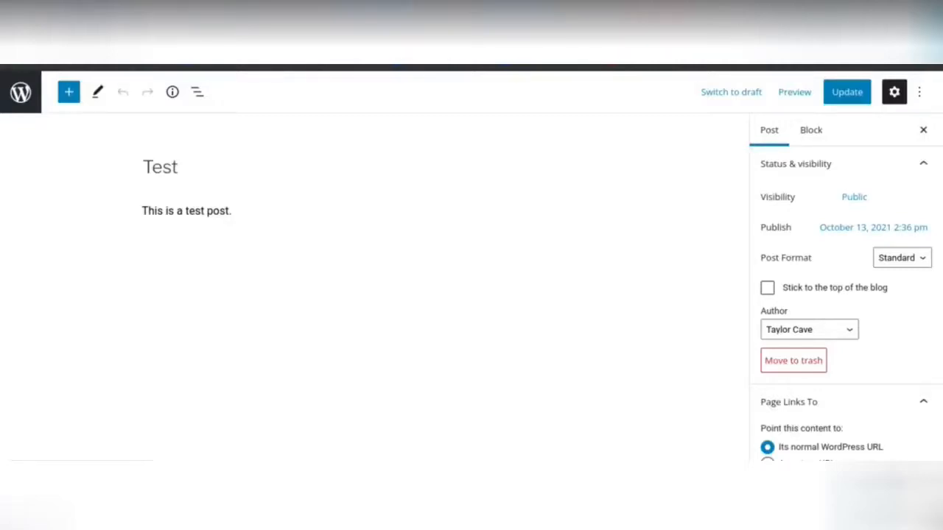
Step: Set the Test post to point to a custom URL, and copy the "Notice of Election" share link from the Elections folder in Google Drive
{"action": "scroll", "coordinate": [802, 250], "scroll_direction": "down", "scroll_amount": 3}
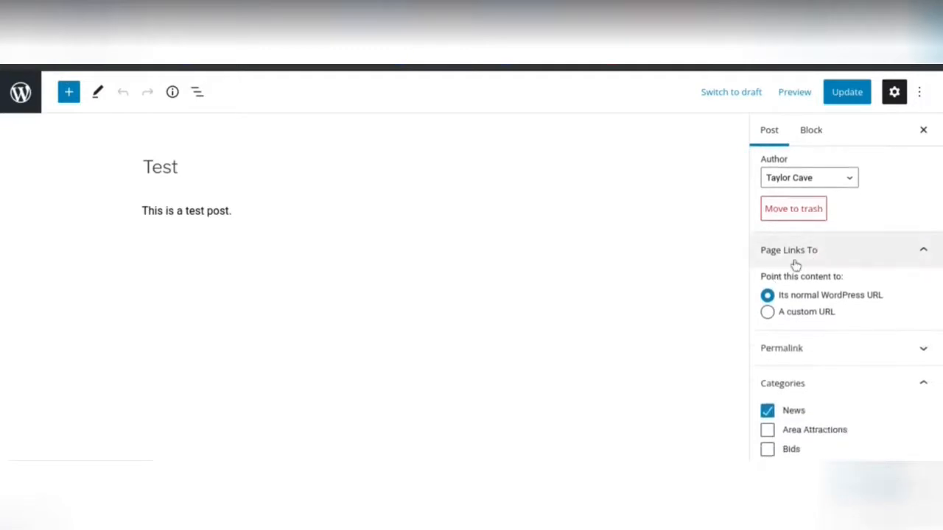
{"action": "left_click", "coordinate": [766, 312]}
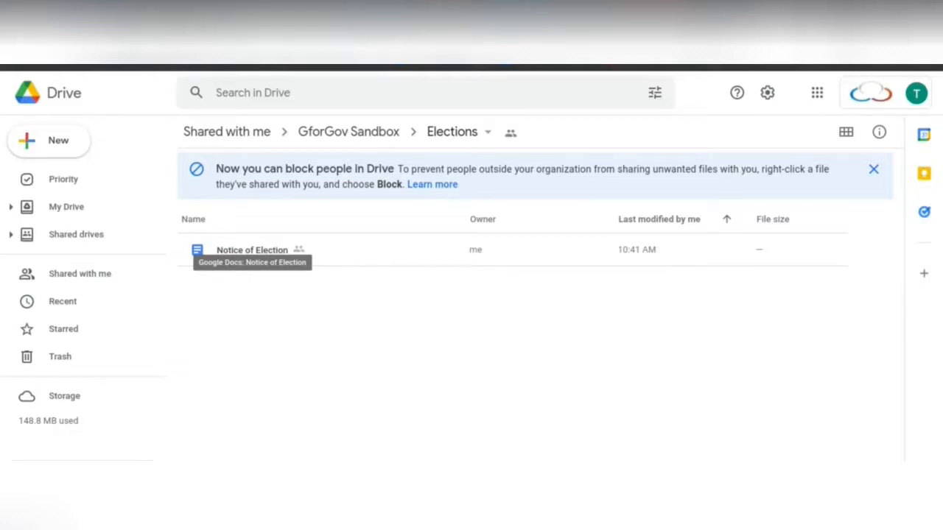
{"action": "right_click", "coordinate": [237, 256]}
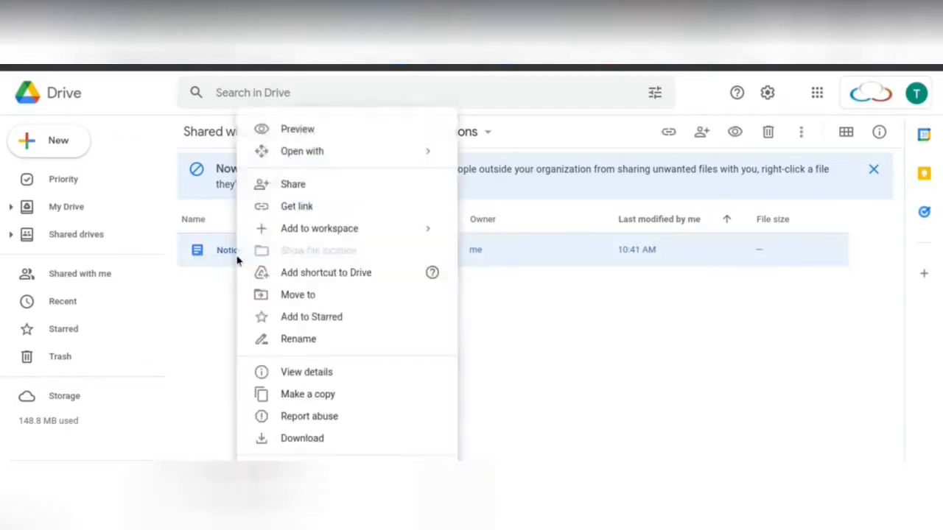
{"action": "left_click", "coordinate": [271, 214]}
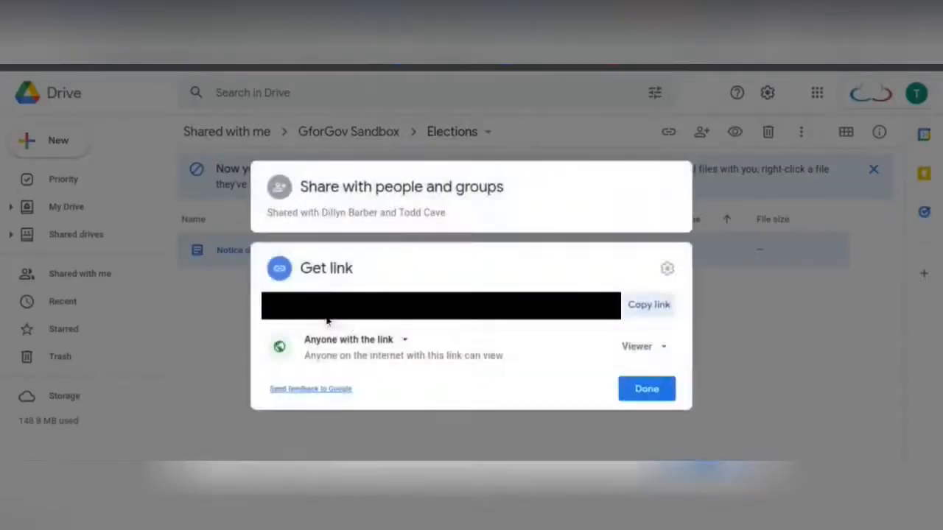
{"action": "left_click", "coordinate": [649, 308]}
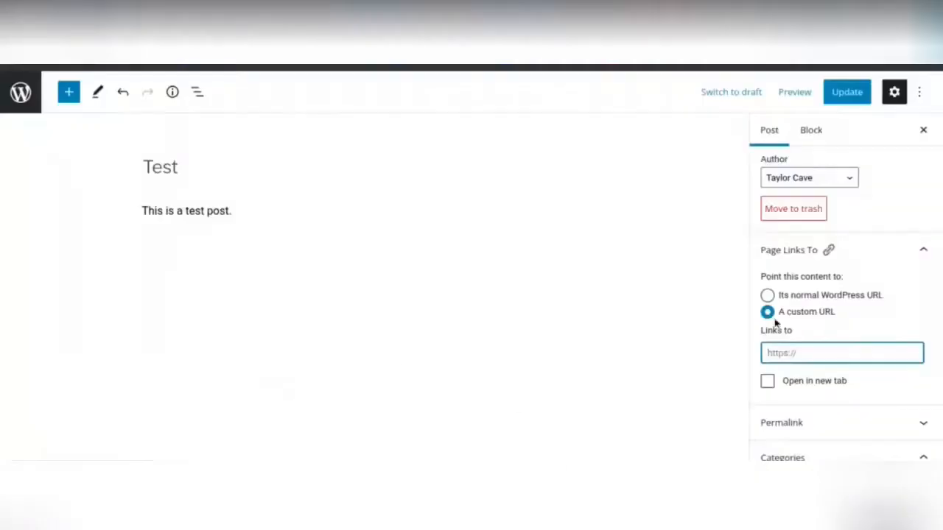
Step: Return to the WordPress post, paste the copied Drive link as its custom URL and update the post
{"action": "key", "text": "ctrl+v"}
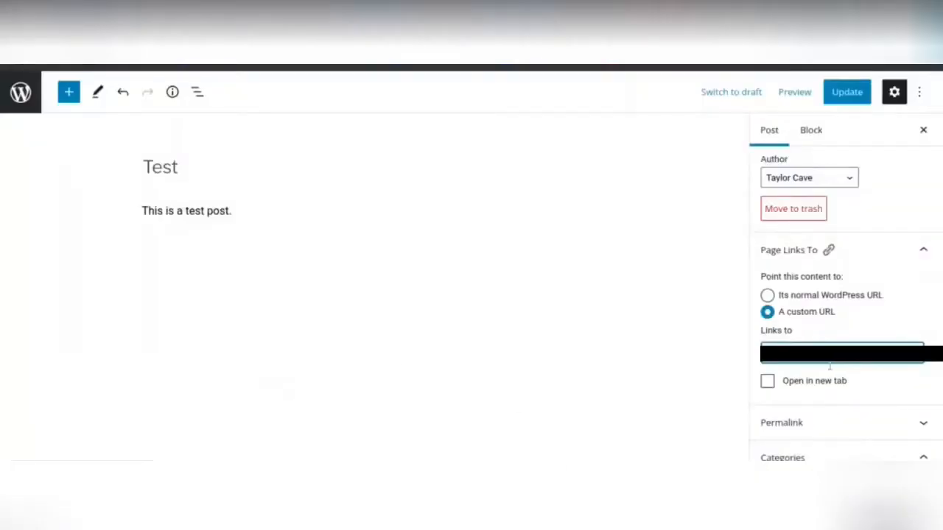
{"action": "left_click", "coordinate": [860, 100]}
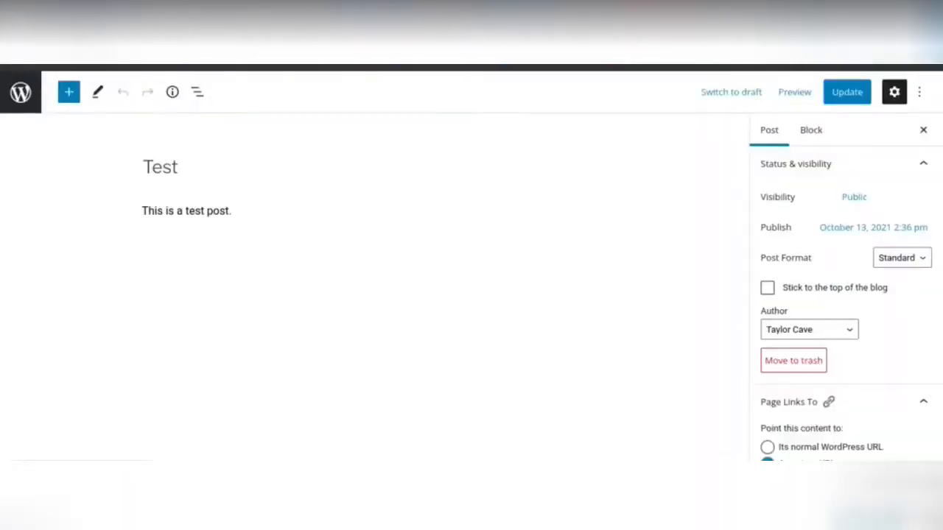
Step: Have the Test post point to its custom URL and open that link in a new tab
{"action": "scroll", "coordinate": [910, 396], "scroll_direction": "down", "scroll_amount": 3}
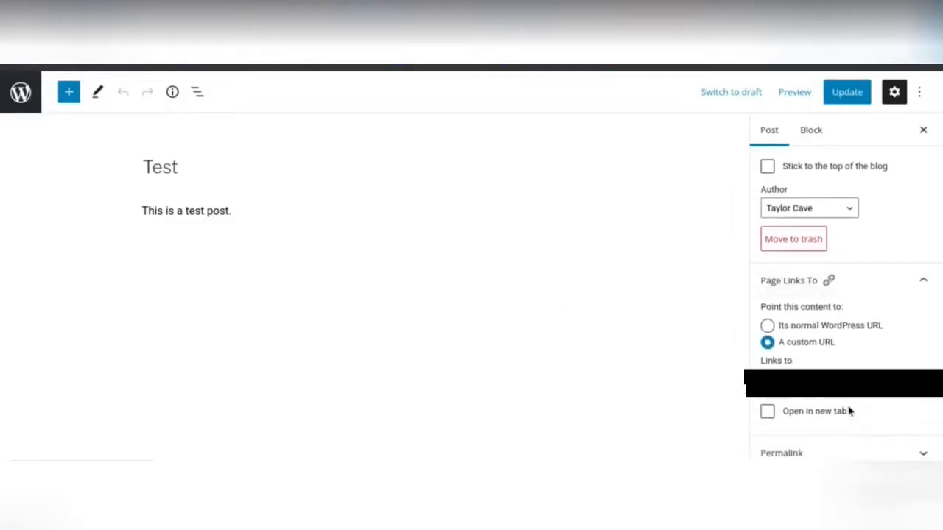
{"action": "left_click", "coordinate": [767, 417]}
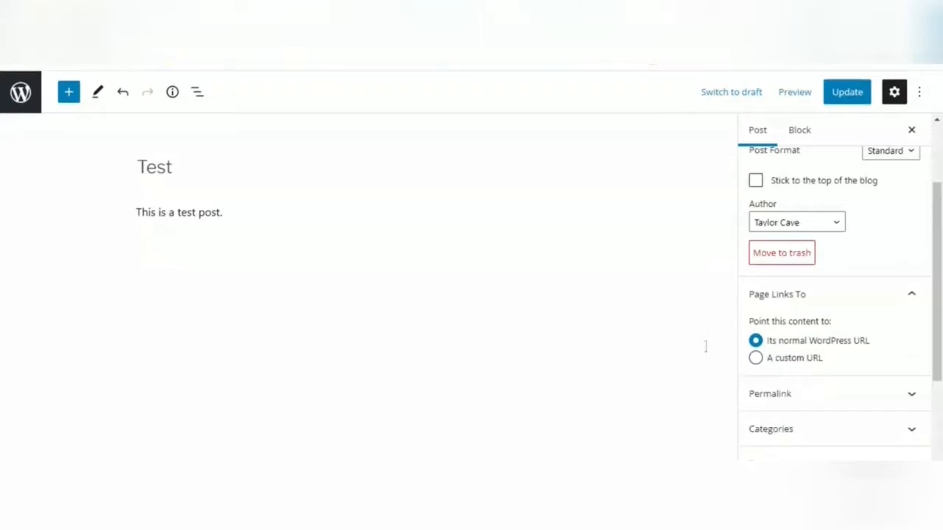
{"action": "left_click", "coordinate": [756, 359]}
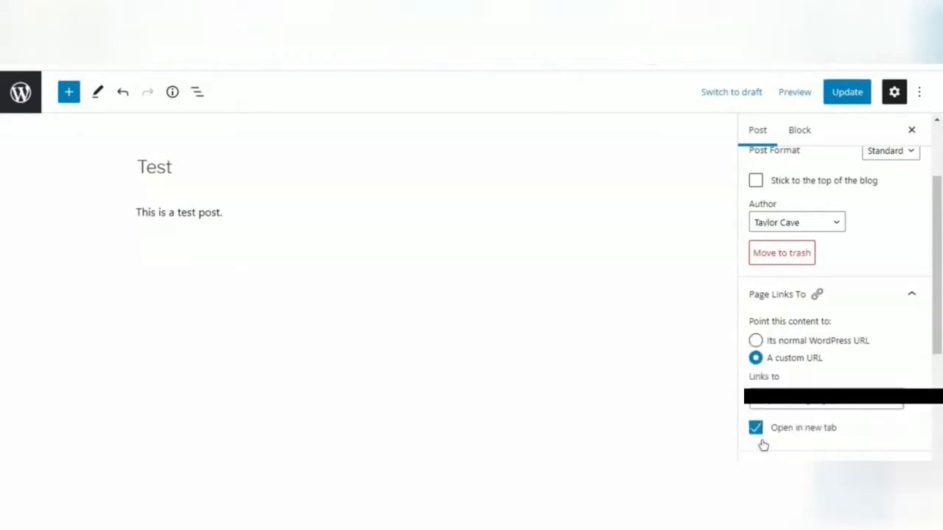
Step: Switch to the Google Drive folders in File Explorer and go from My Drive to the Elections folder inside GforGov Sandbox
{"action": "left_click", "coordinate": [781, 398]}
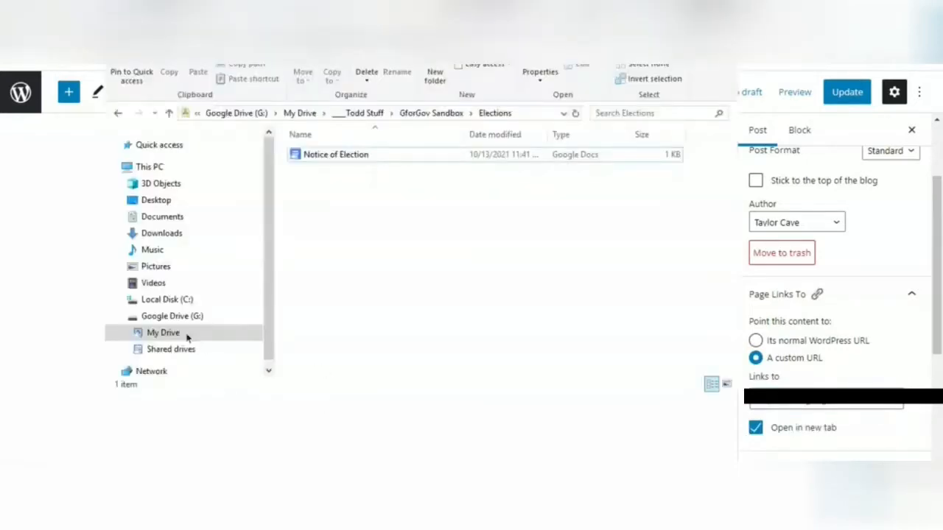
{"action": "left_click", "coordinate": [171, 336]}
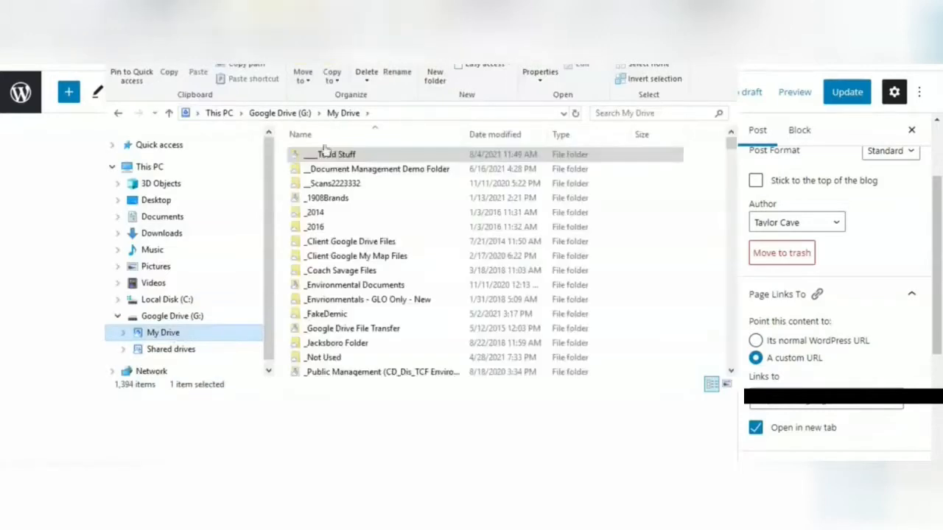
{"action": "double_click", "coordinate": [325, 153]}
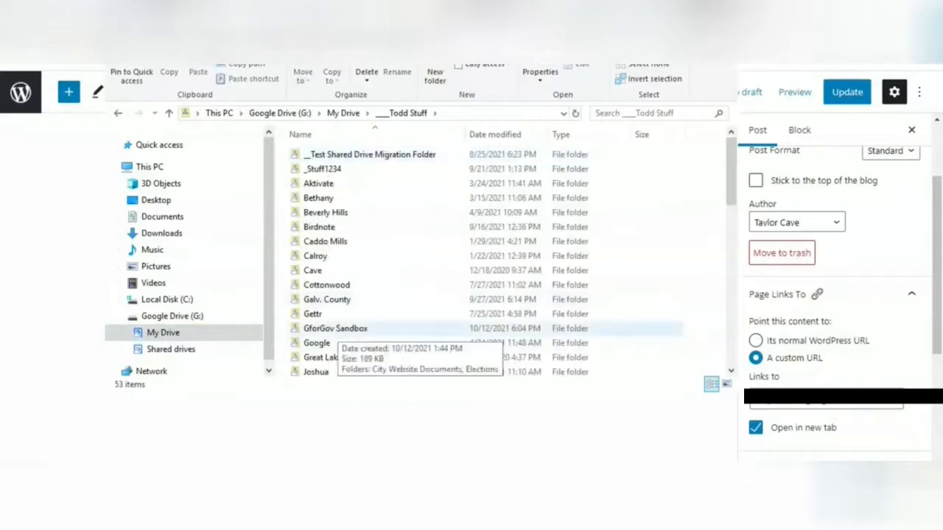
{"action": "double_click", "coordinate": [336, 328]}
{"action": "double_click", "coordinate": [322, 169]}
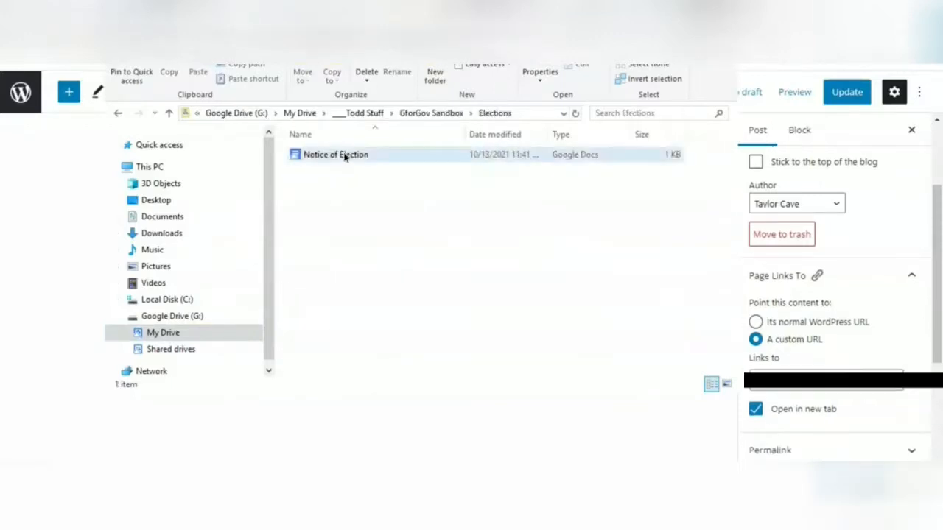
Step: Copy the Google Drive share link of the "Notice of Election" document, then close the sharing dialog and the folder window
{"action": "right_click", "coordinate": [344, 156]}
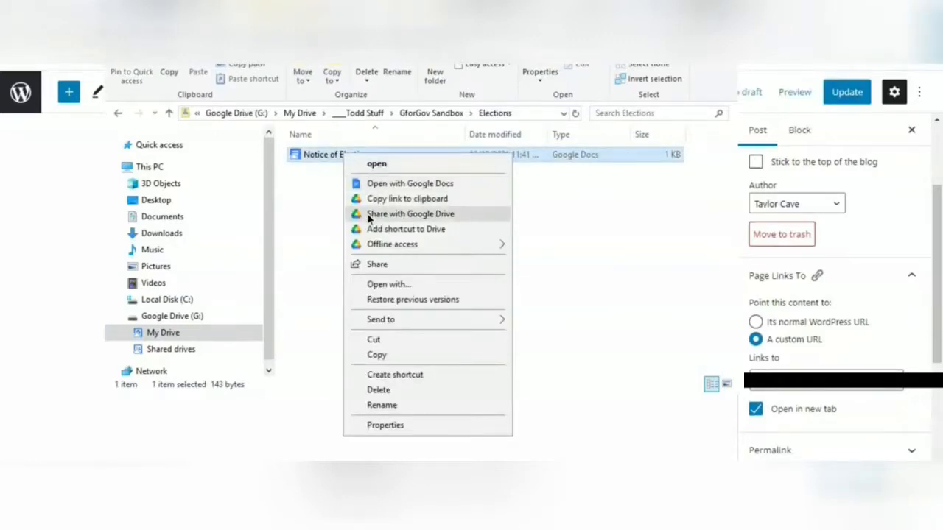
{"action": "left_click", "coordinate": [410, 214]}
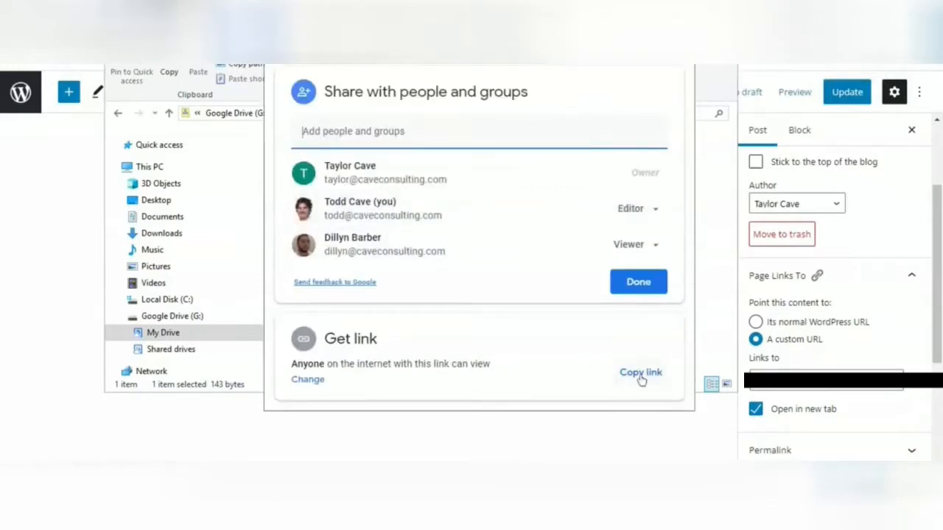
{"action": "left_click", "coordinate": [640, 374]}
{"action": "left_click", "coordinate": [677, 50]}
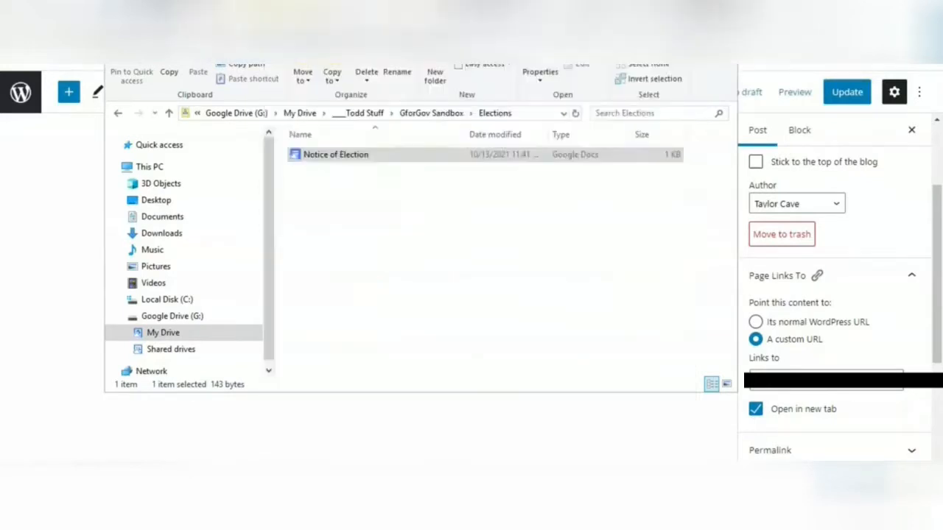
{"action": "left_click", "coordinate": [719, 7]}
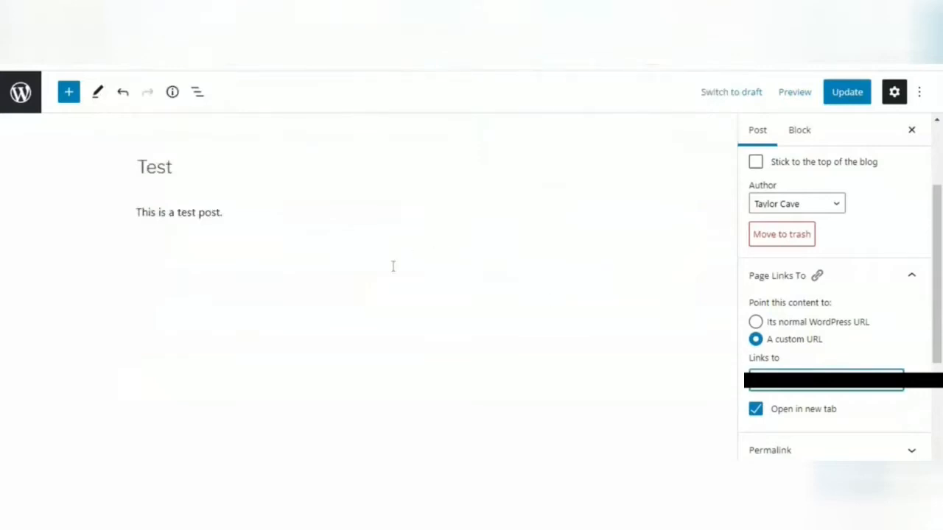
Step: Update the Test post and preview it to check the linked "Notice of Election" document
{"action": "left_click", "coordinate": [846, 93]}
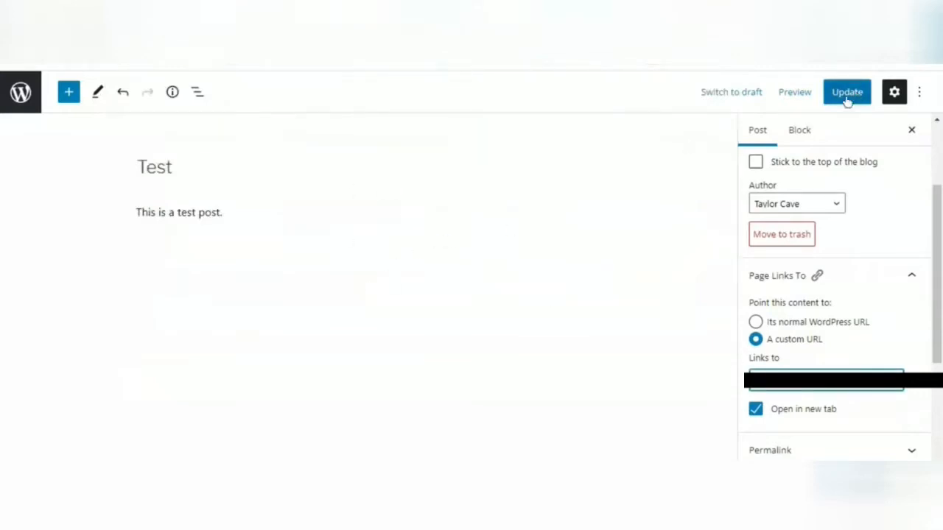
{"action": "left_click", "coordinate": [792, 92]}
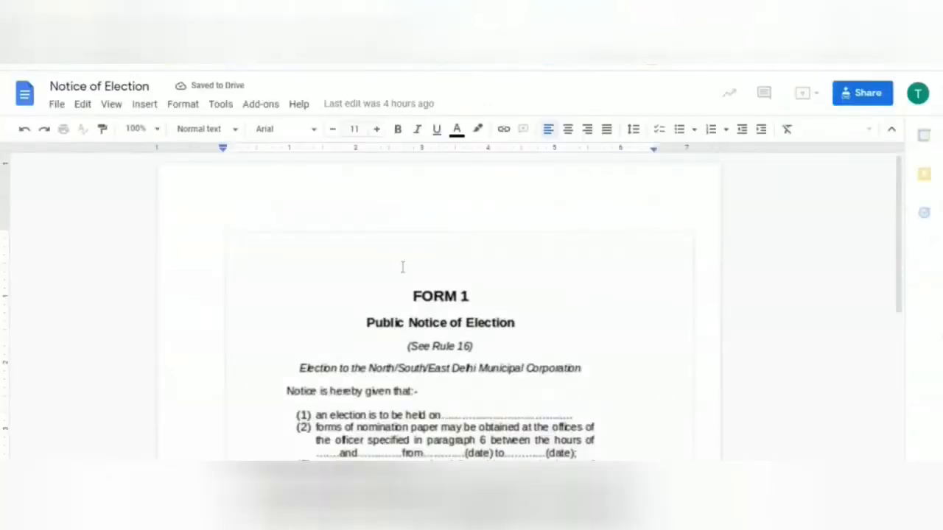
{"action": "scroll", "coordinate": [402, 272], "scroll_direction": "down", "scroll_amount": 1}
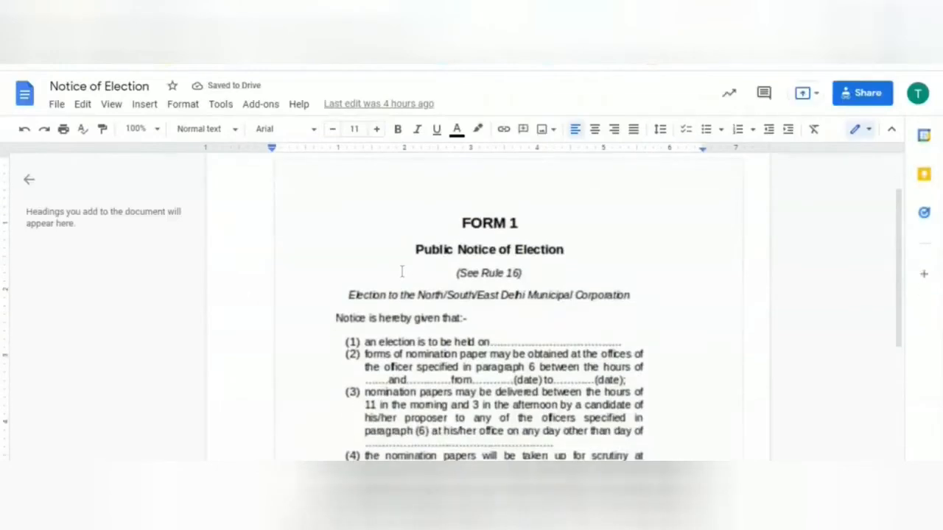